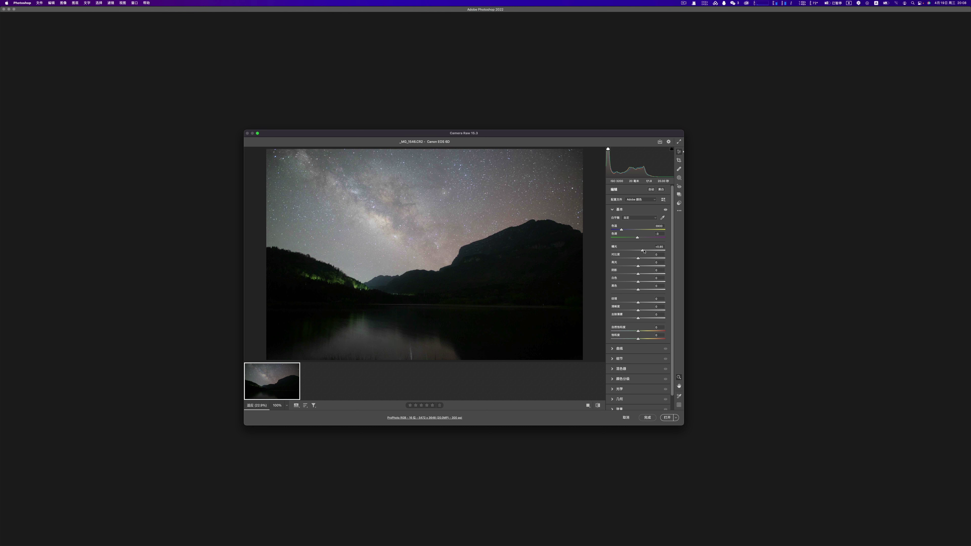
# - Set highlights to -100 and shadows to +80, raise whites, slightly lower blacks, and set clarity, dehaze, vibrance and saturation to +10
pyautogui.moveTo(644, 250); pyautogui.dragTo(659, 274)
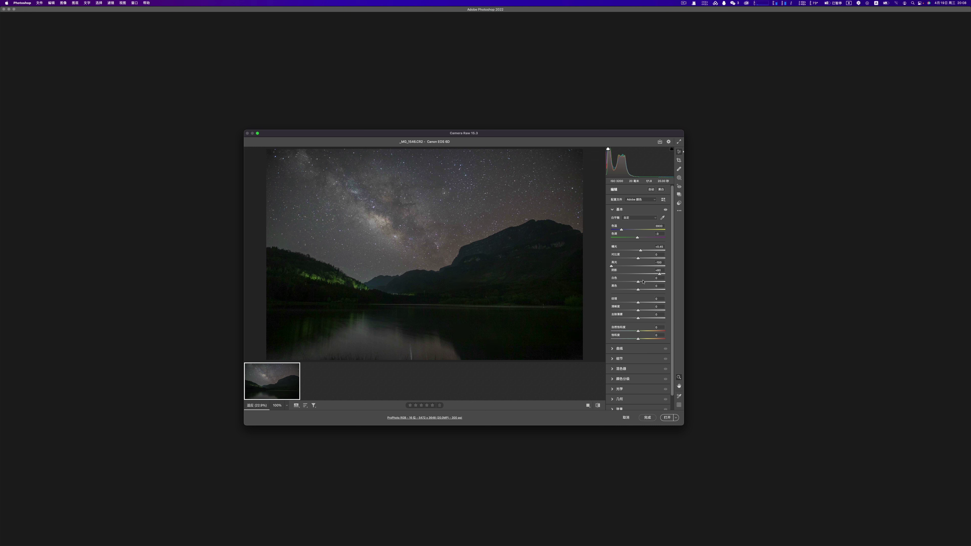
pyautogui.moveTo(638, 282)
pyautogui.mouseDown()
pyautogui.moveTo(648, 281)
pyautogui.moveTo(639, 292)
pyautogui.mouseUp()
pyautogui.press('alt')
pyautogui.press('alt')
pyautogui.write('1010')
pyautogui.scroll(-2, 632, 360)
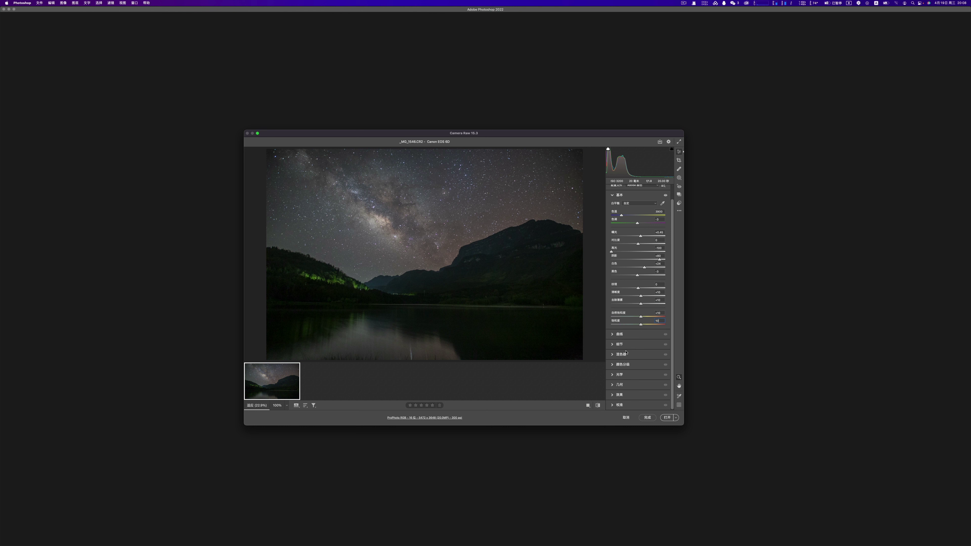
# - Enable chromatic aberration removal and lens profile correction for the photo
pyautogui.click(619, 375)
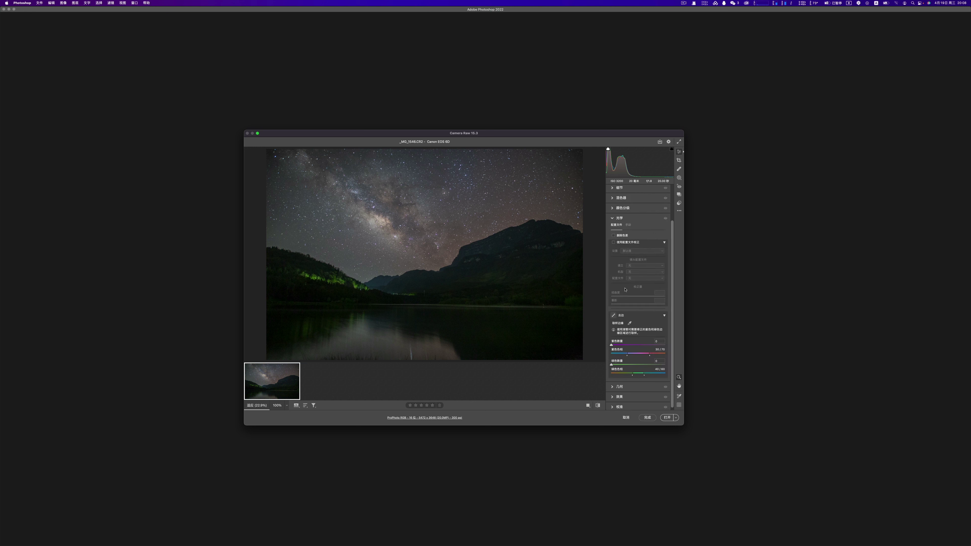
pyautogui.click(614, 236)
pyautogui.click(614, 242)
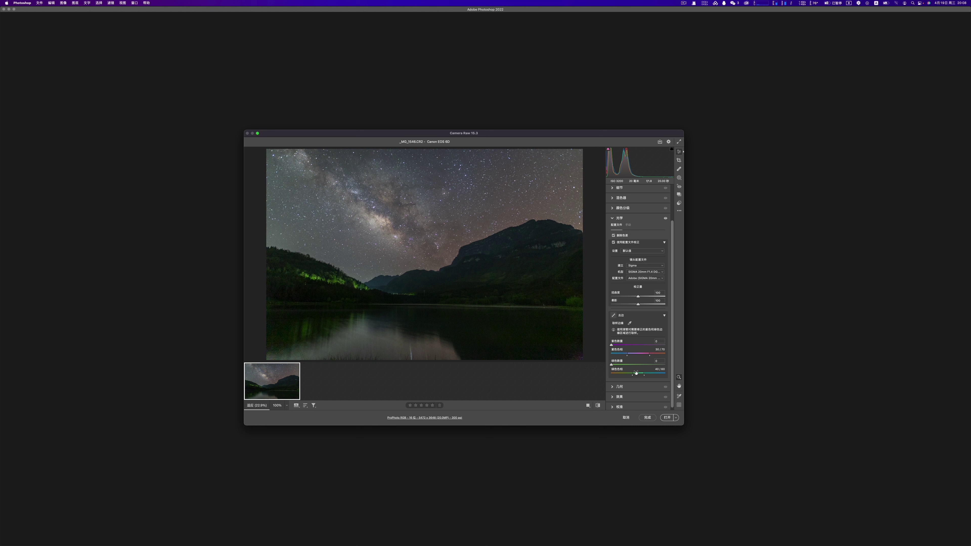
# - Apply the automatic Upright perspective correction to the photo
pyautogui.click(620, 387)
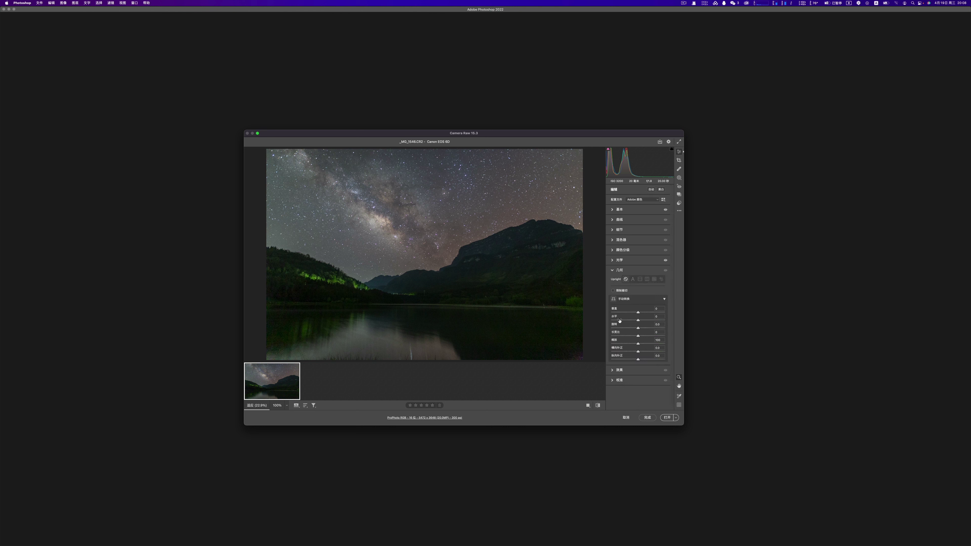
pyautogui.click(632, 279)
pyautogui.click(617, 270)
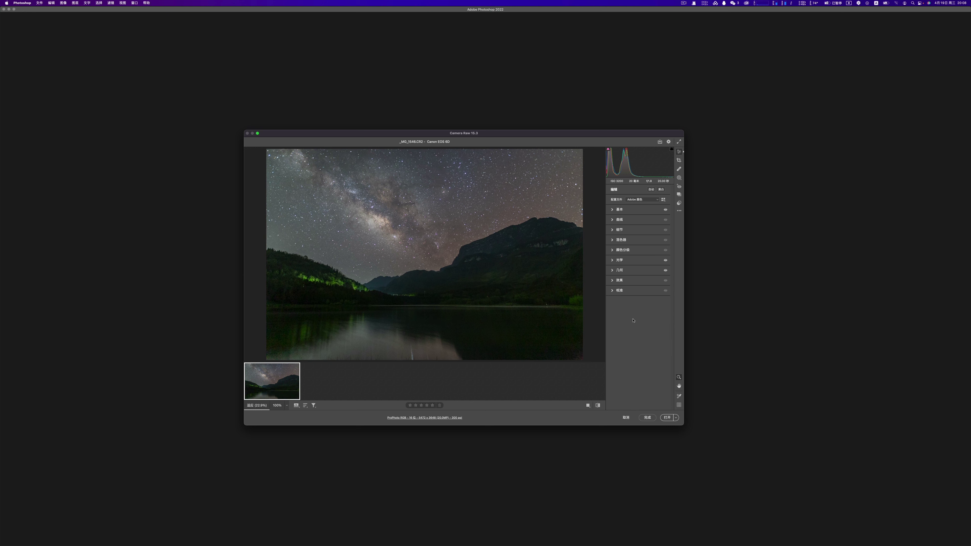
# - Check the noise in the dark water at 100%, and enhance the photo with AI Denoise at an amount of 50
pyautogui.click(620, 229)
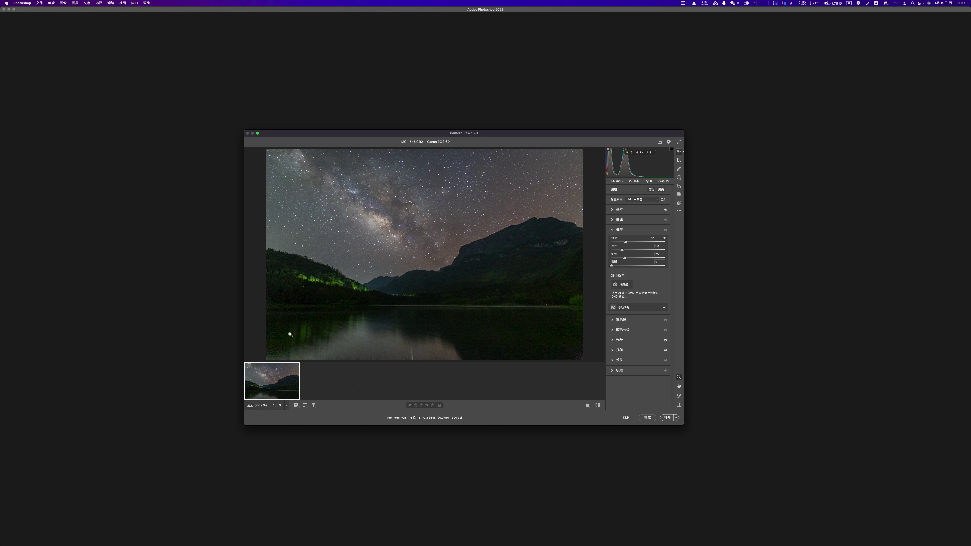
pyautogui.moveTo(541, 341); pyautogui.dragTo(486, 323)
pyautogui.click(525, 331)
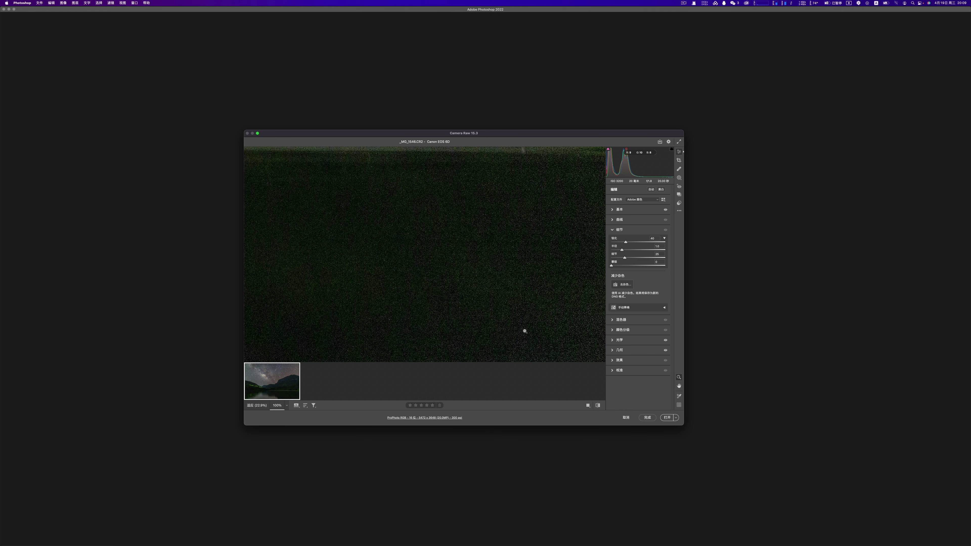
pyautogui.click(525, 331)
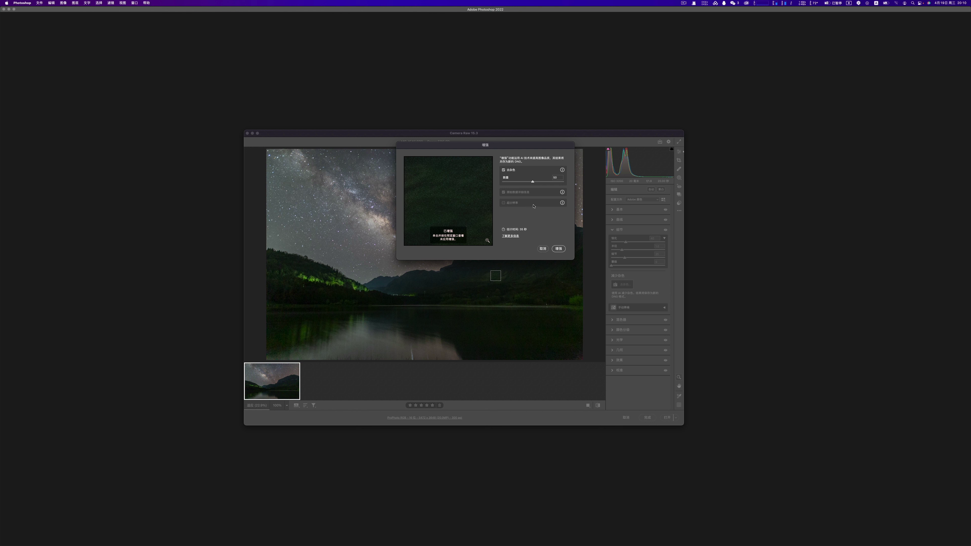
pyautogui.click(504, 170)
pyautogui.click(504, 170)
pyautogui.click(558, 249)
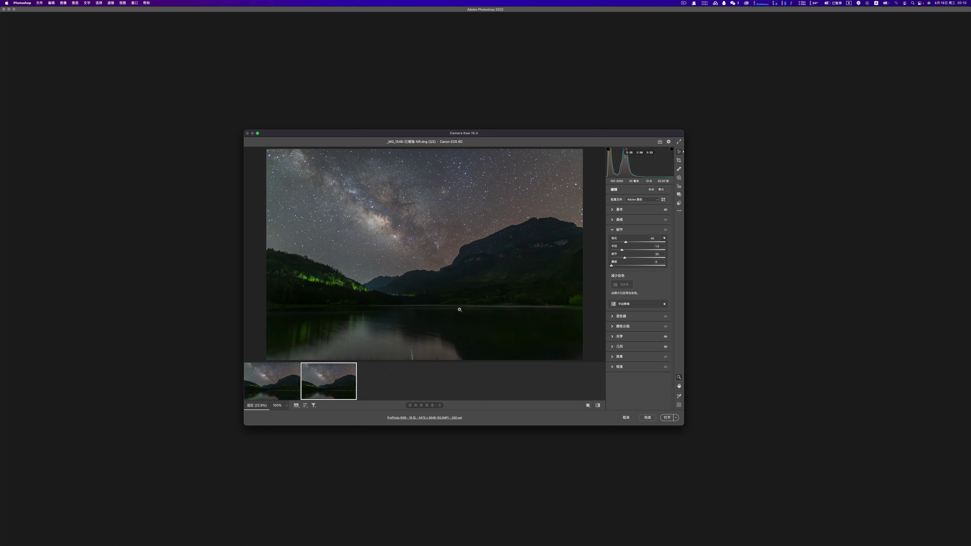
# - Compare the noise in the dark water and mountain areas between the original raw photo and the denoised DNG
pyautogui.moveTo(333, 388)
pyautogui.moveTo(297, 388)
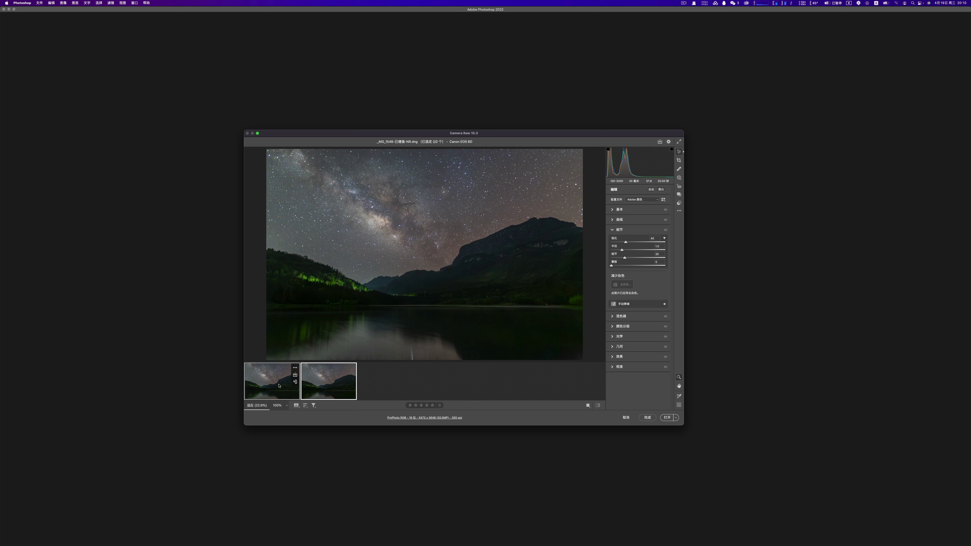
pyautogui.click(579, 335)
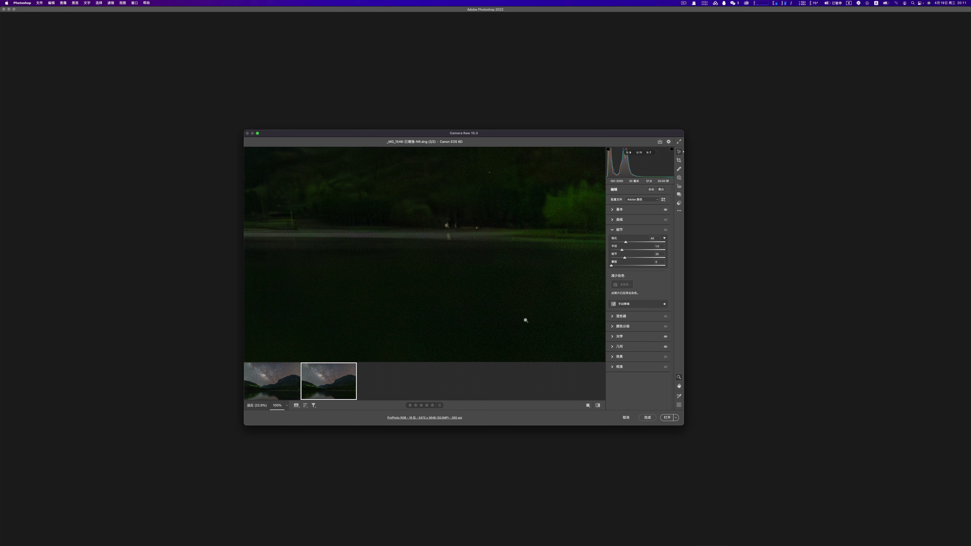
pyautogui.click(387, 338)
pyautogui.press('Left')
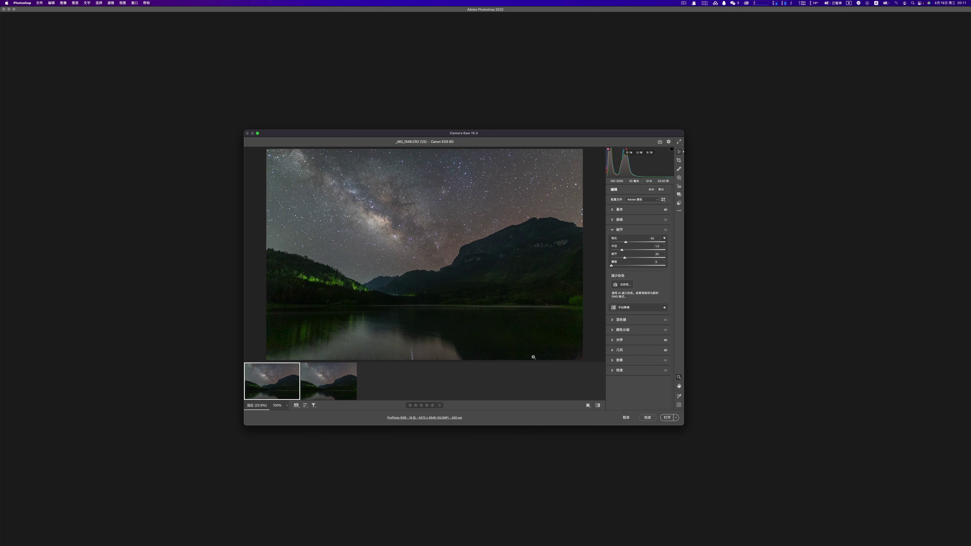
pyautogui.click(573, 347)
pyautogui.click(572, 346)
pyautogui.click(565, 346)
pyautogui.click(563, 343)
pyautogui.press('Right')
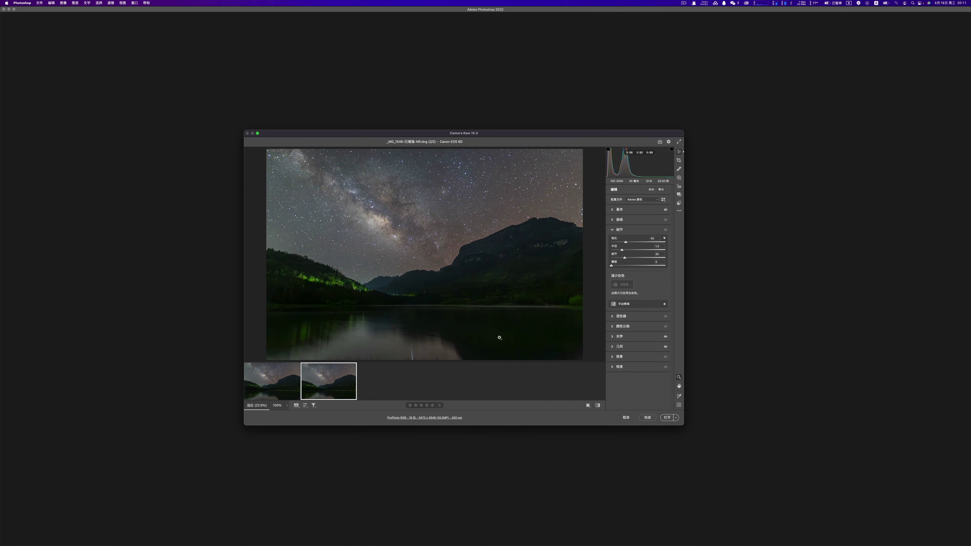
pyautogui.click(574, 335)
pyautogui.click(574, 335)
pyautogui.click(537, 276)
pyautogui.click(537, 276)
pyautogui.click(502, 256)
pyautogui.click(404, 307)
# - Mask the sky in the denoised photo and raise its contrast, with a slight increase in highlights and shadows
pyautogui.click(679, 178)
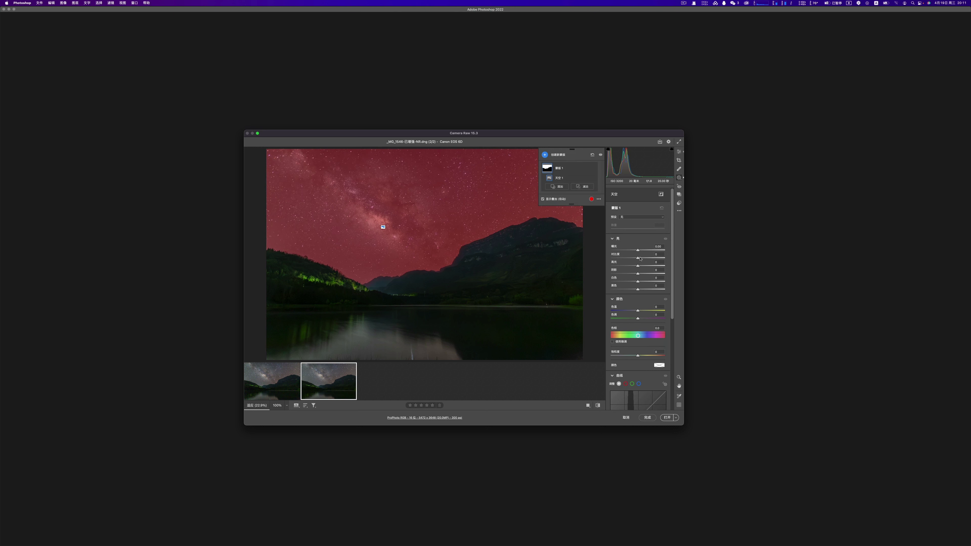
pyautogui.moveTo(639, 259)
pyautogui.mouseDown()
pyautogui.moveTo(654, 260)
pyautogui.moveTo(639, 274)
pyautogui.mouseUp()
pyautogui.moveTo(642, 275); pyautogui.dragTo(642, 274)
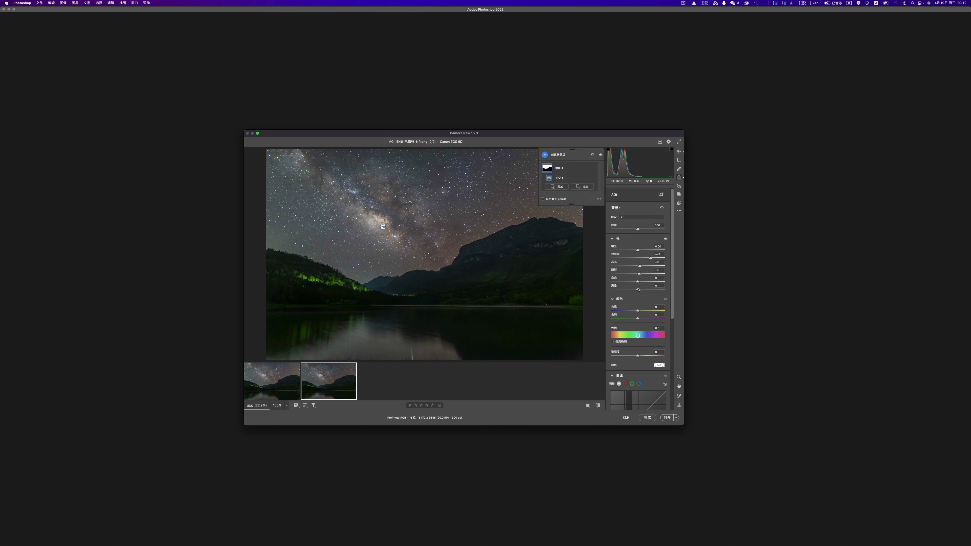
# - Lower the blacks of the sky mask and raise its saturation to +20
pyautogui.moveTo(637, 290); pyautogui.dragTo(630, 290)
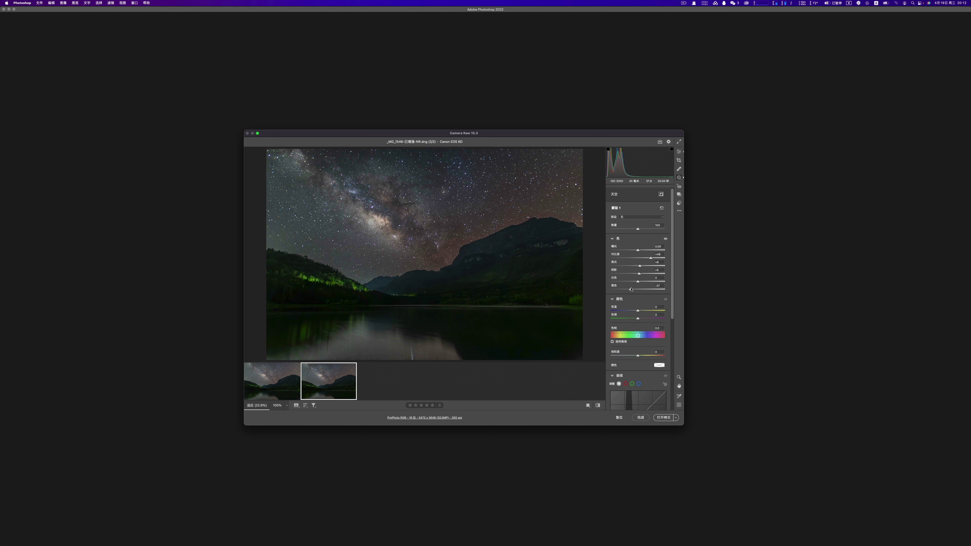
pyautogui.moveTo(631, 289); pyautogui.dragTo(632, 290)
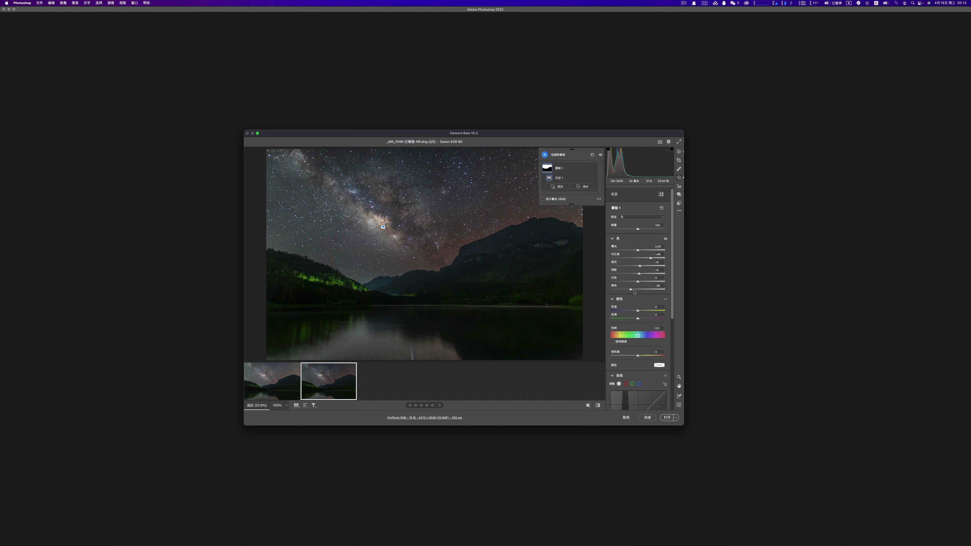
pyautogui.moveTo(639, 357); pyautogui.dragTo(646, 356)
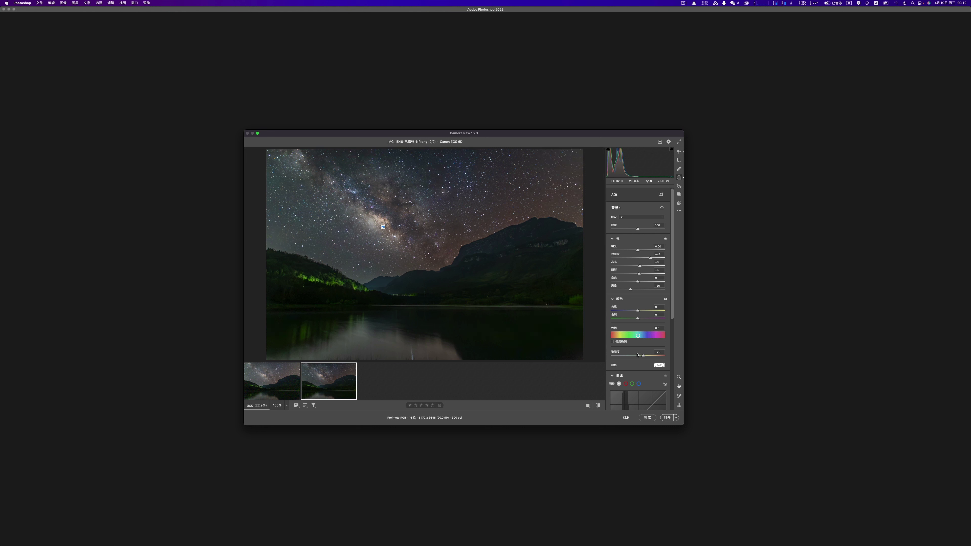
pyautogui.moveTo(637, 355); pyautogui.dragTo(637, 355)
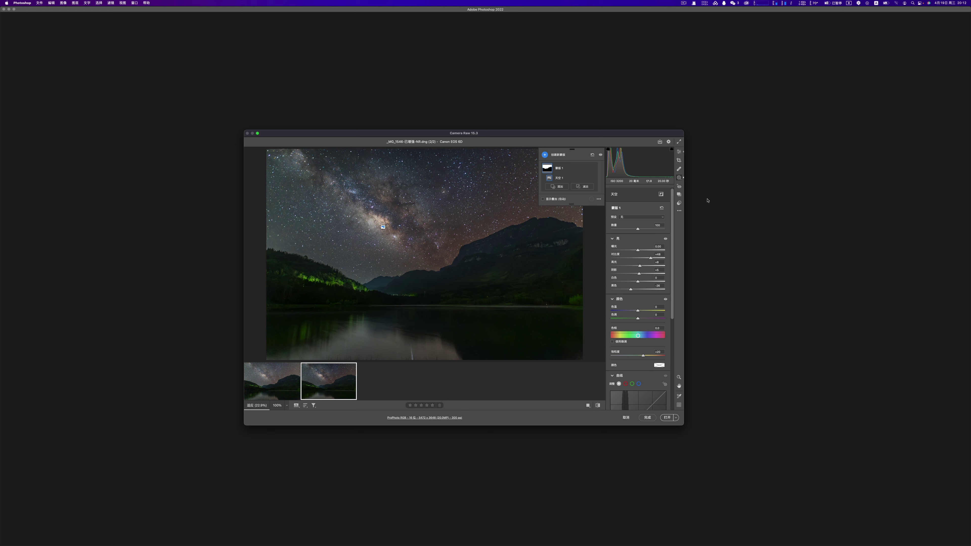
# - Remove the purple fringing around the stars by sampling a fringe colour for the optics defringe correction
pyautogui.click(678, 151)
pyautogui.click(423, 295)
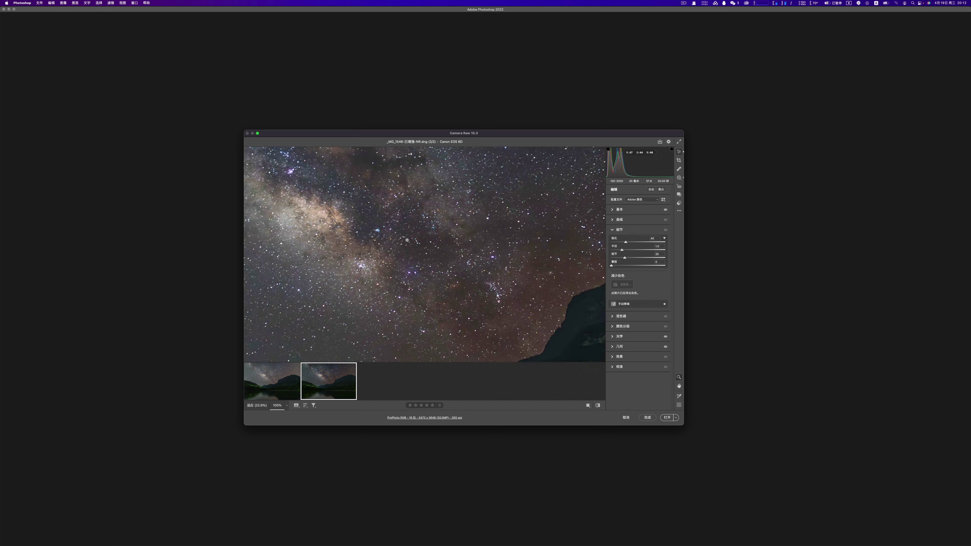
pyautogui.click(413, 304)
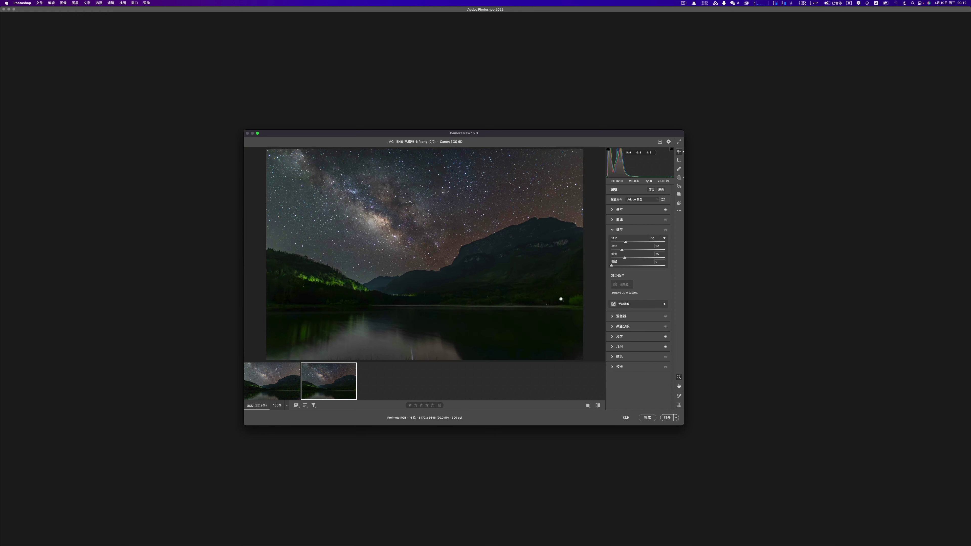
pyautogui.click(620, 339)
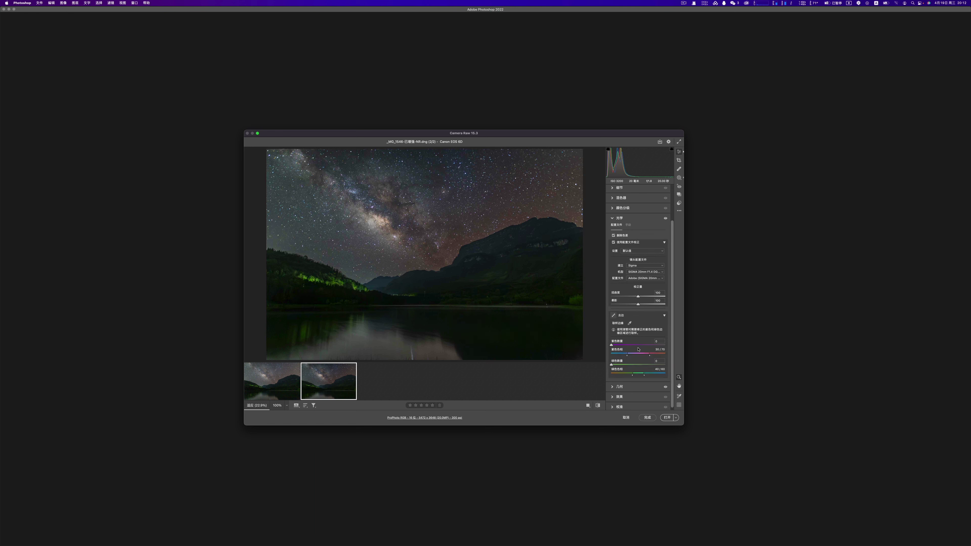
pyautogui.click(408, 248)
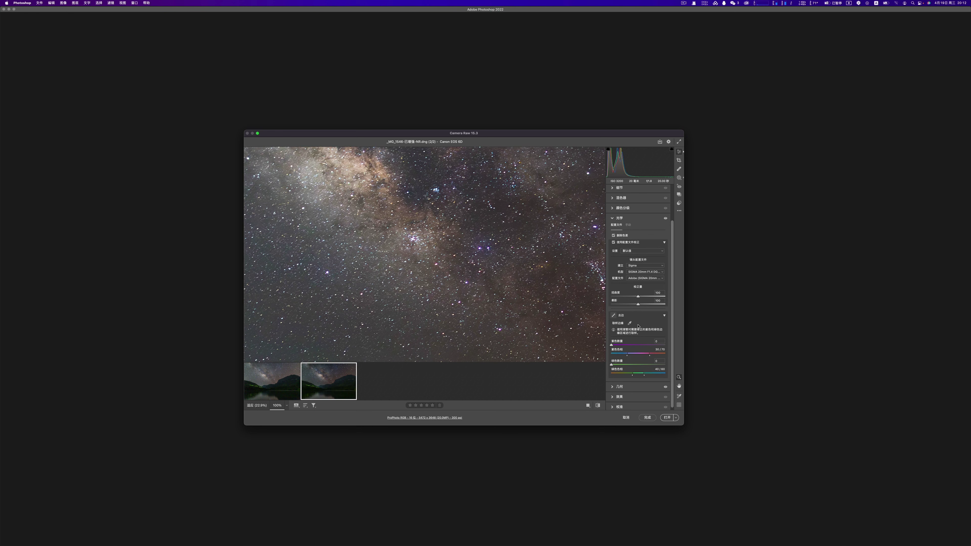
pyautogui.click(629, 323)
pyautogui.click(679, 376)
pyautogui.click(412, 277)
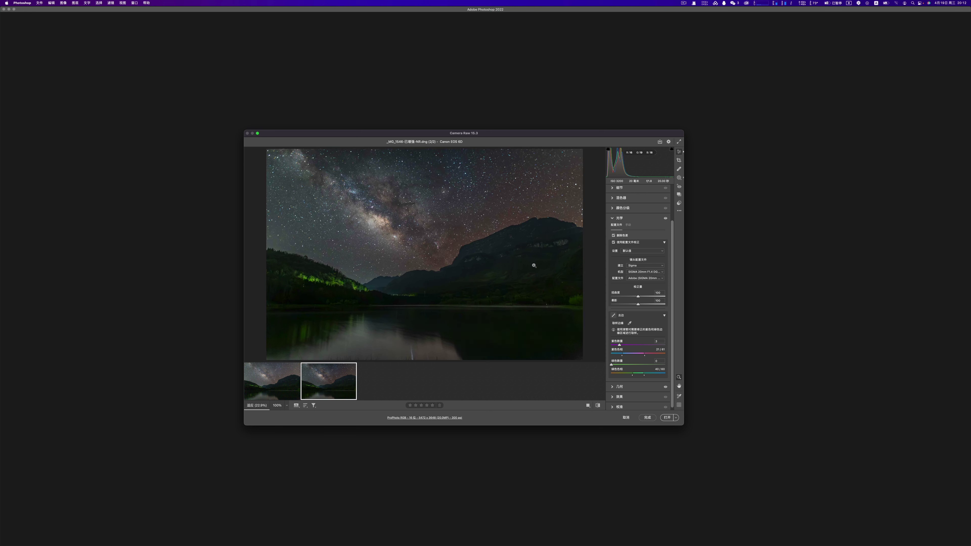
# - Collapse the expanded adjustment sections and open the denoised photo in Photoshop
pyautogui.click(629, 188)
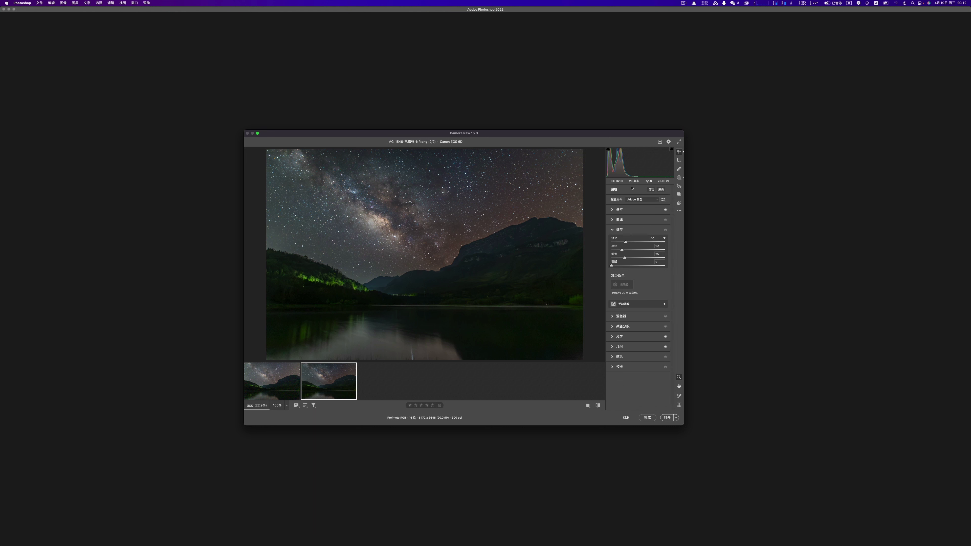
pyautogui.click(613, 230)
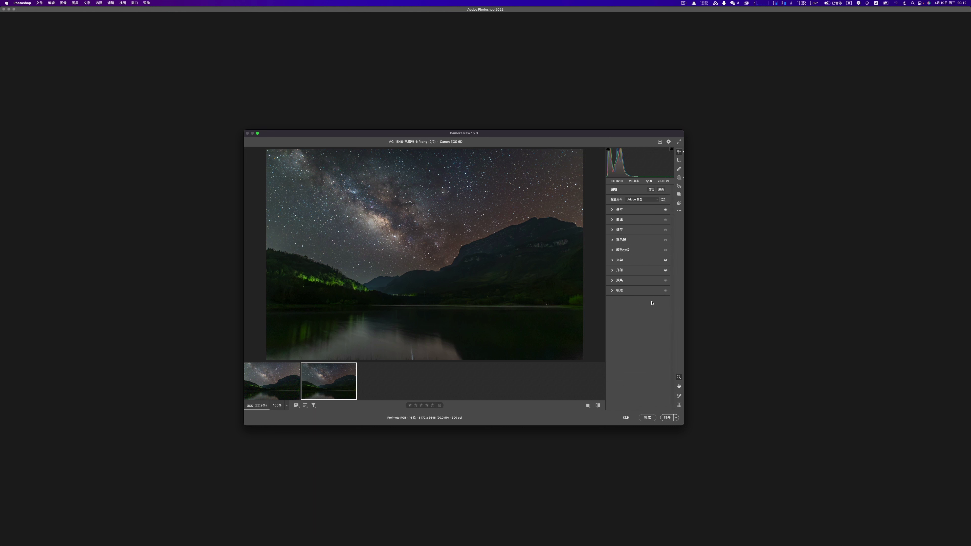
pyautogui.click(665, 417)
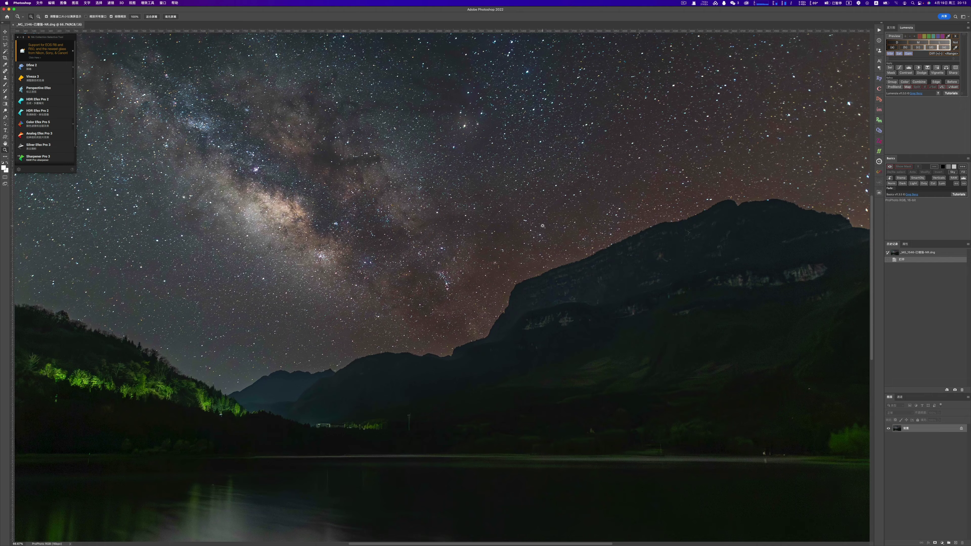
# - Examine the opened photo's sky, mountain and dark water at different magnifications
pyautogui.click(543, 226)
pyautogui.keyDown('alt'); pyautogui.click(544, 227); pyautogui.keyUp('alt')
pyautogui.click(712, 337)
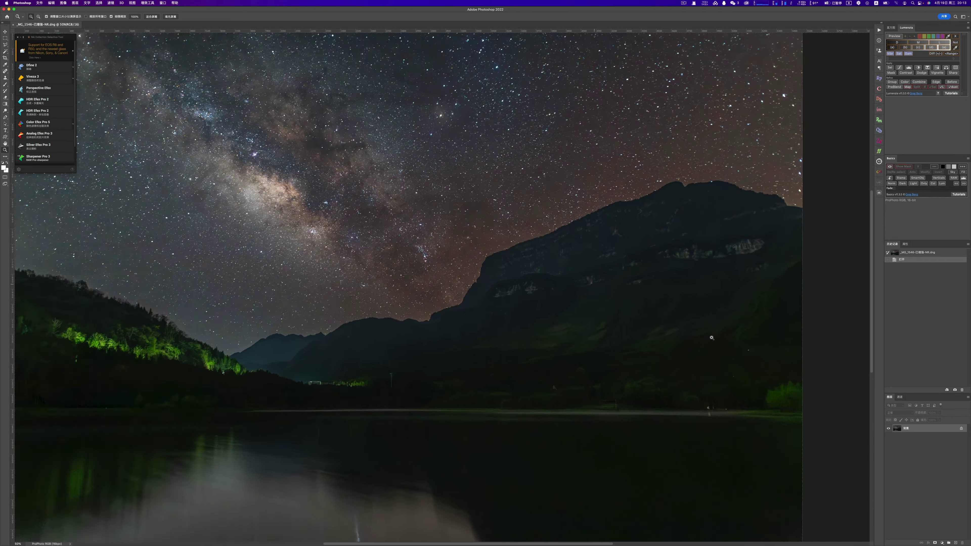
pyautogui.keyDown('alt'); pyautogui.click(712, 337); pyautogui.keyUp('alt')
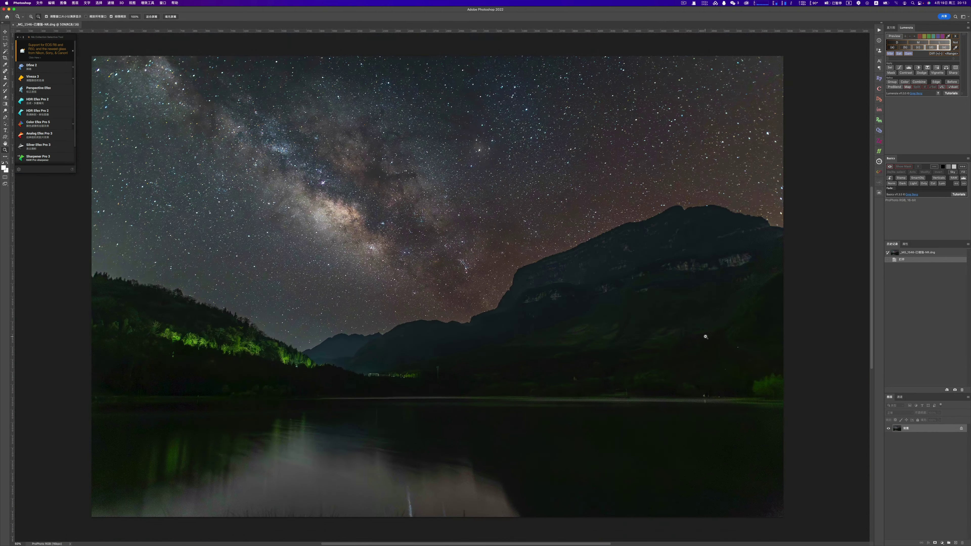
pyautogui.click(459, 321)
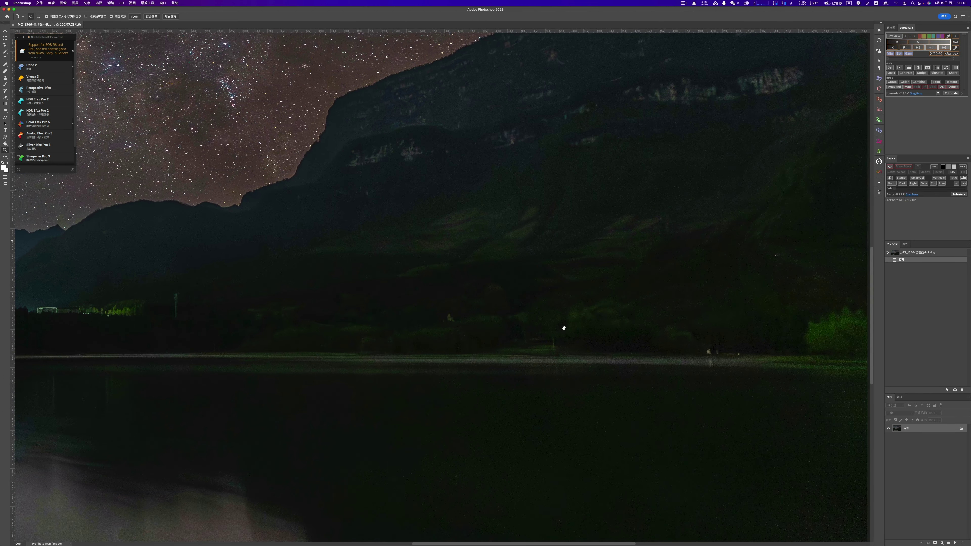
pyautogui.keyDown('alt'); pyautogui.click(563, 328); pyautogui.keyUp('alt')
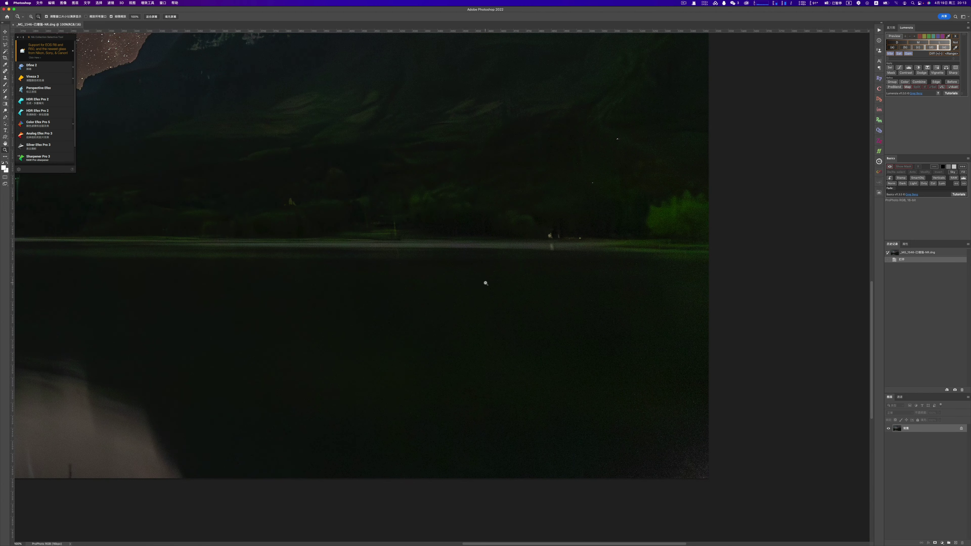
pyautogui.keyDown('alt'); pyautogui.click(483, 282); pyautogui.keyUp('alt')
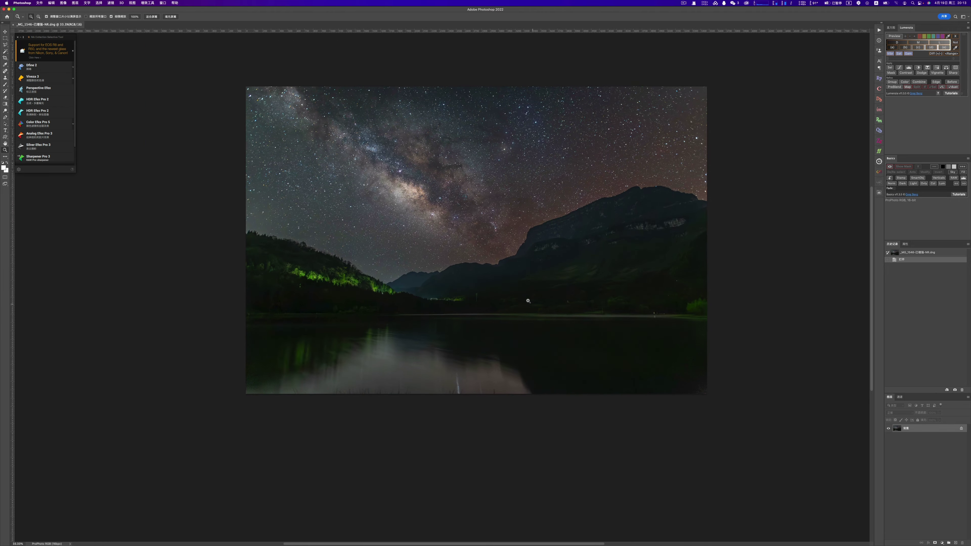
pyautogui.click(505, 284)
pyautogui.keyDown('alt'); pyautogui.click(505, 284); pyautogui.keyUp('alt')
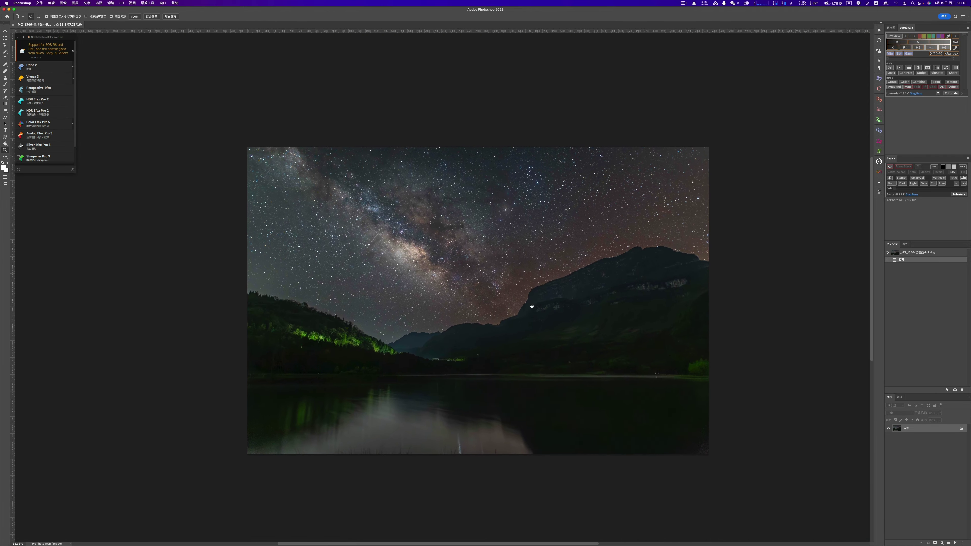
pyautogui.click(532, 307)
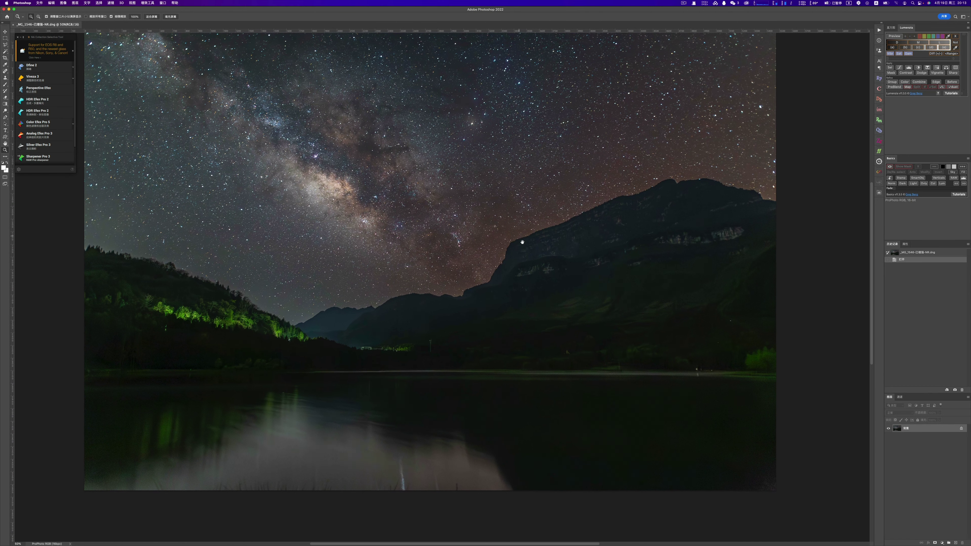
pyautogui.keyDown('alt'); pyautogui.click(535, 263); pyautogui.keyUp('alt')
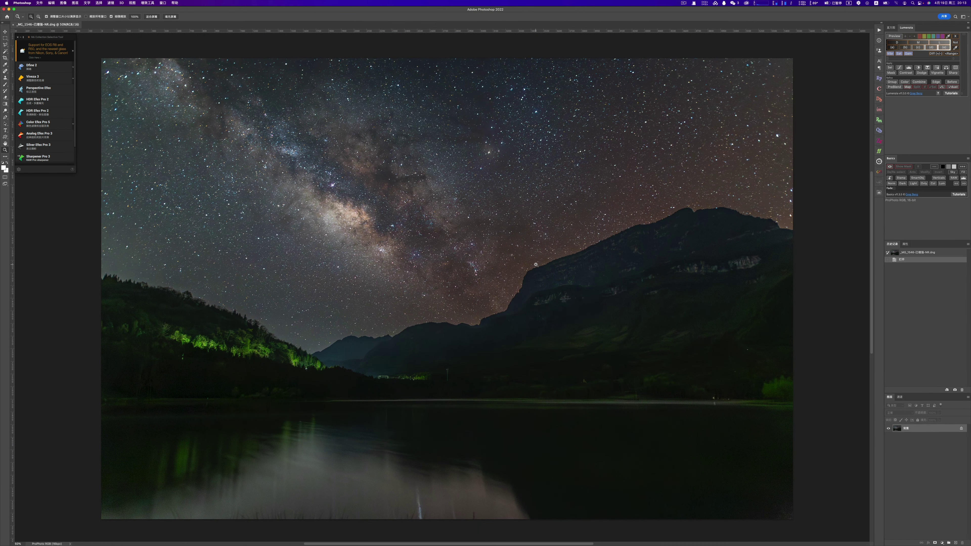